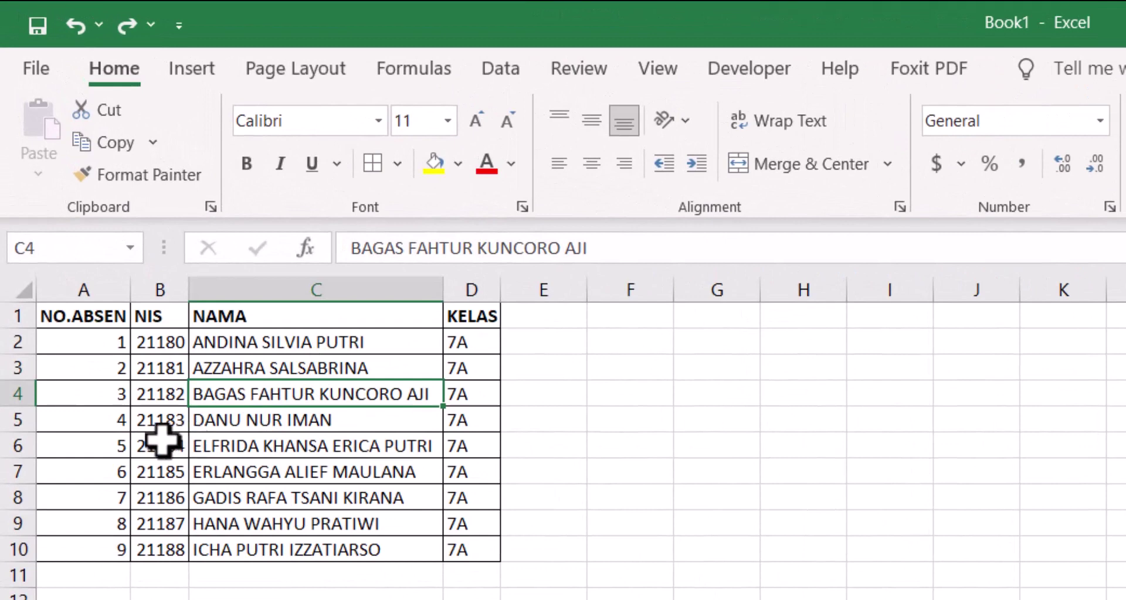
Insert a blank row at row 4 of the student list
click(14, 394)
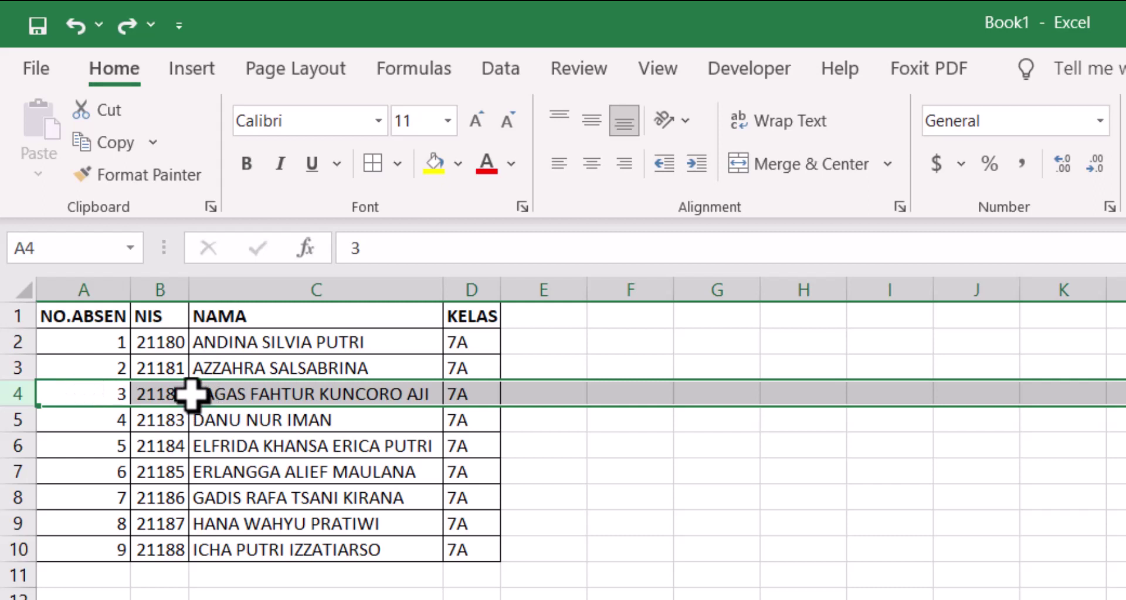
right_click(191, 394)
key(i)
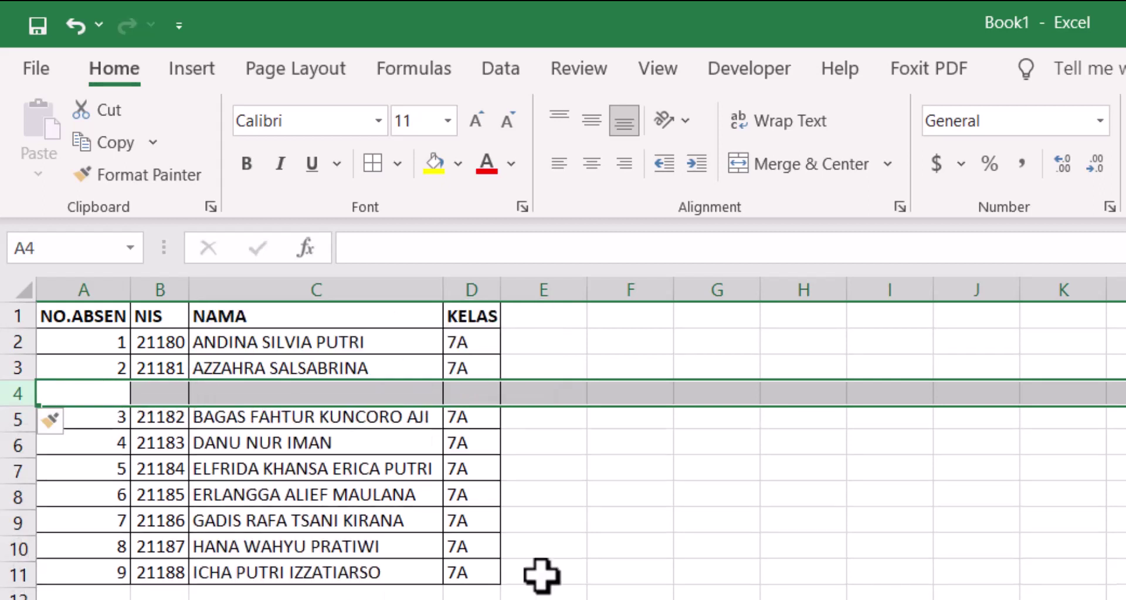
click(305, 503)
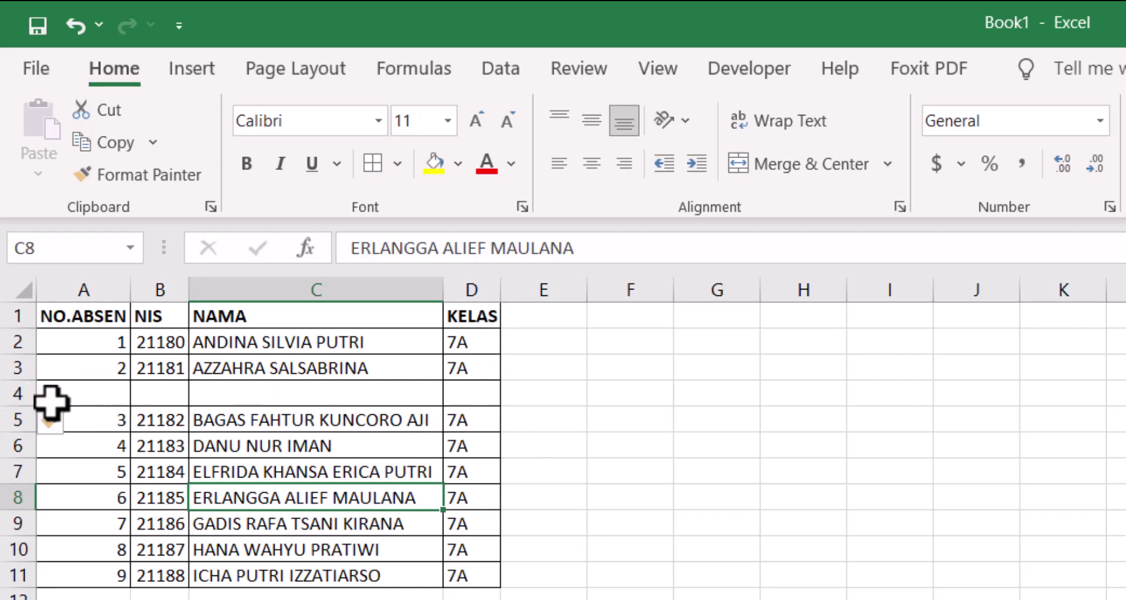
Delete the blank row 4, then undo the deletion to bring it back
click(8, 391)
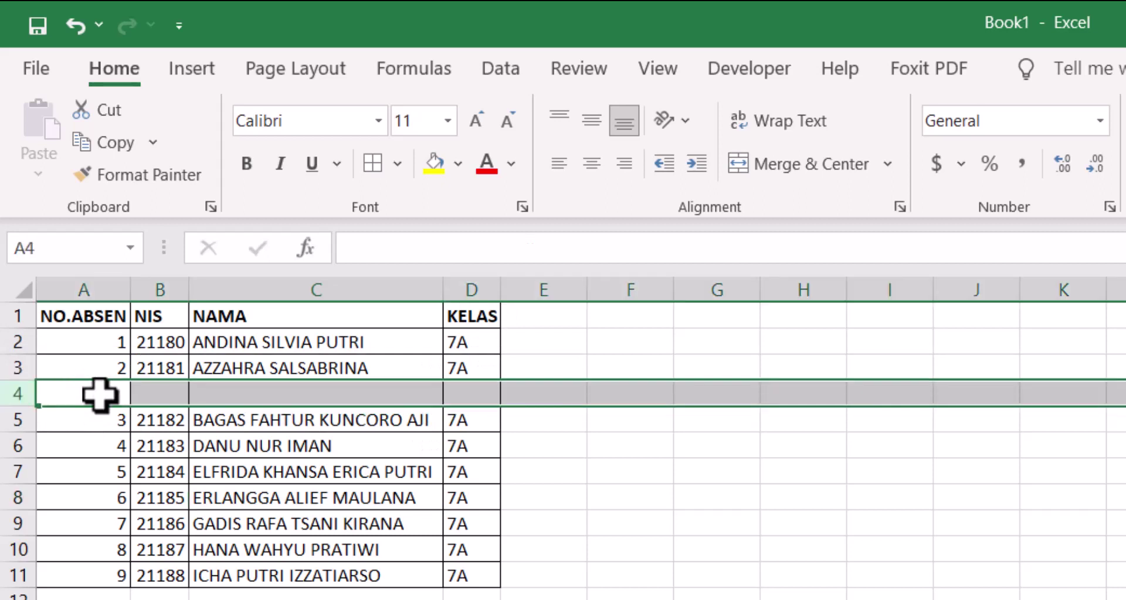
right_click(101, 394)
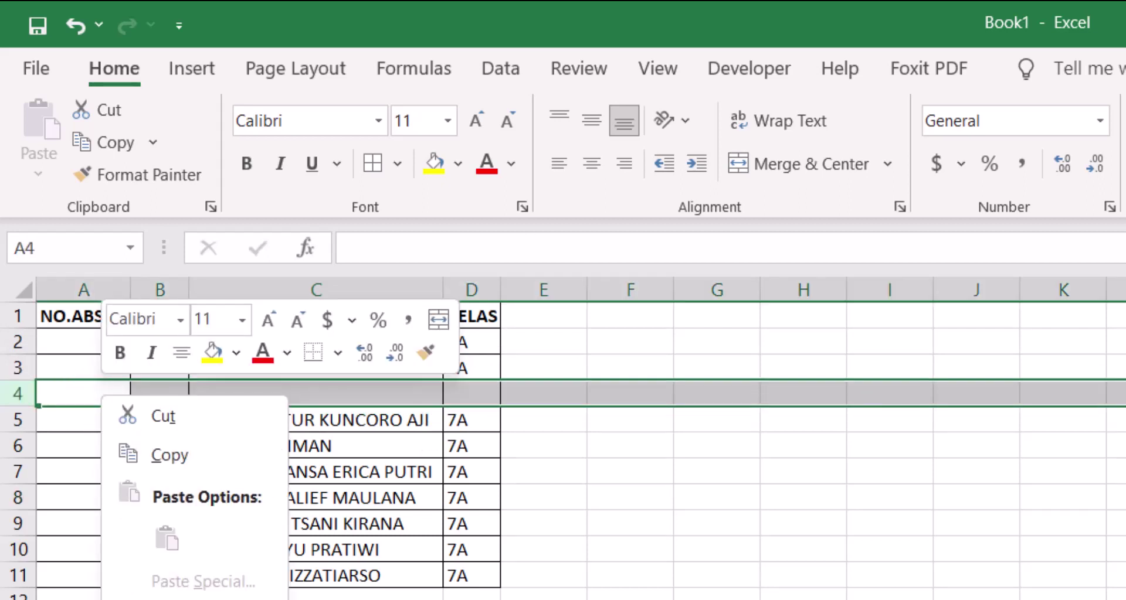
key(d)
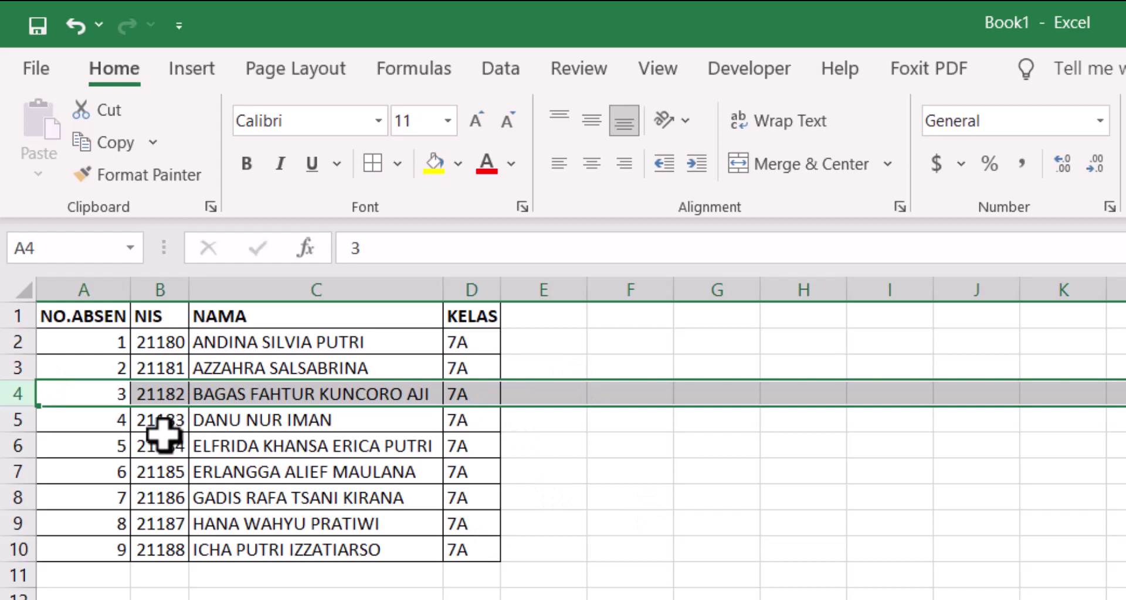
key(ctrl+shift+plus)
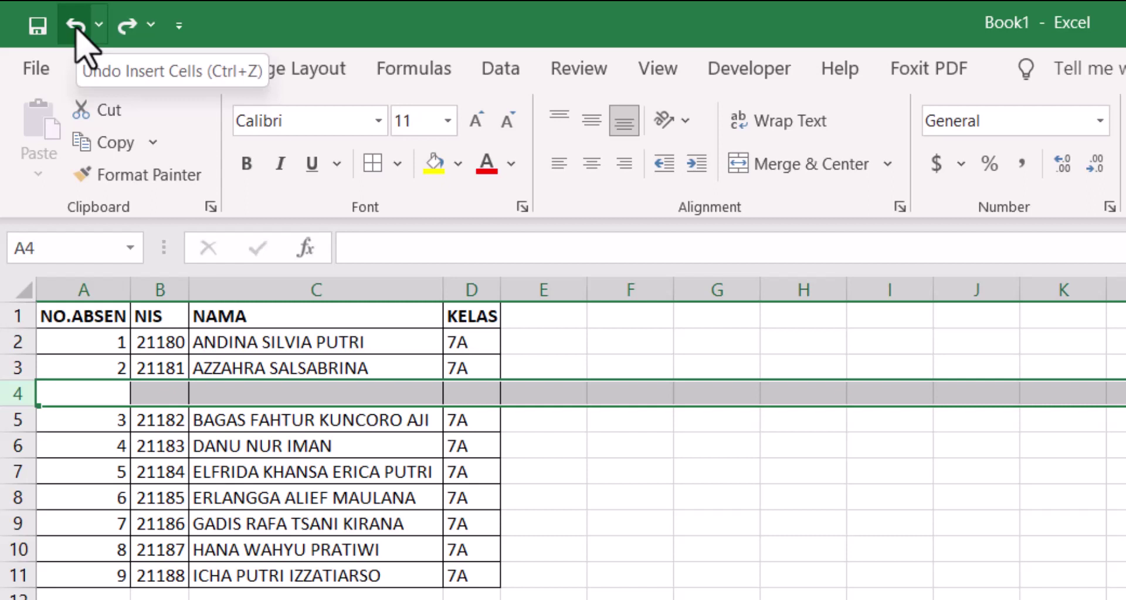
Undo the row insertion so student 3 returns to row 4, then select a NAMA cell
click(76, 26)
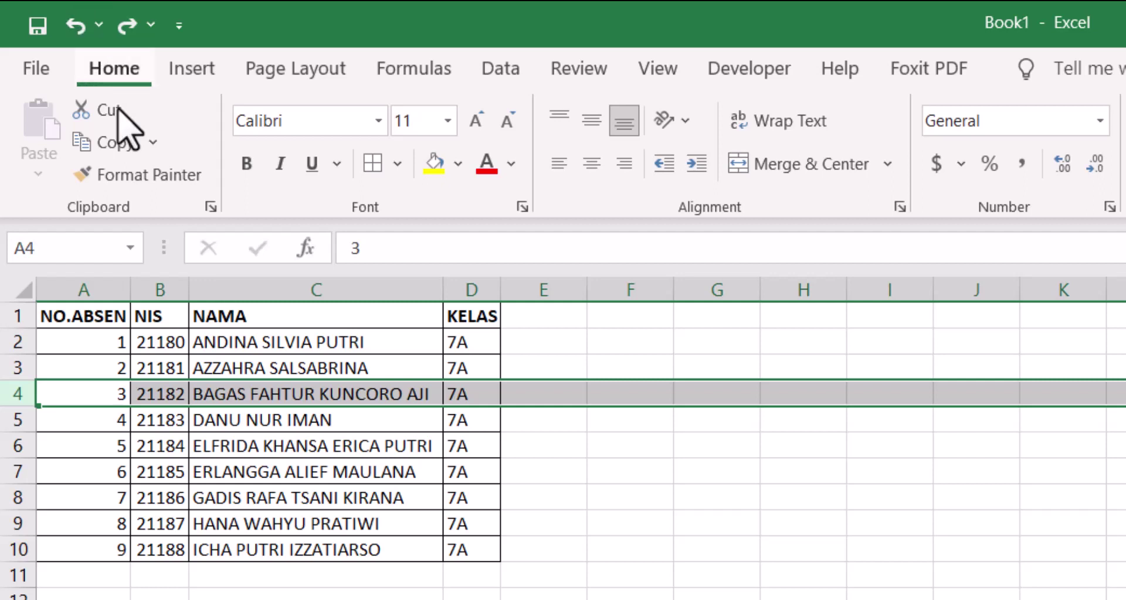
click(266, 444)
click(237, 394)
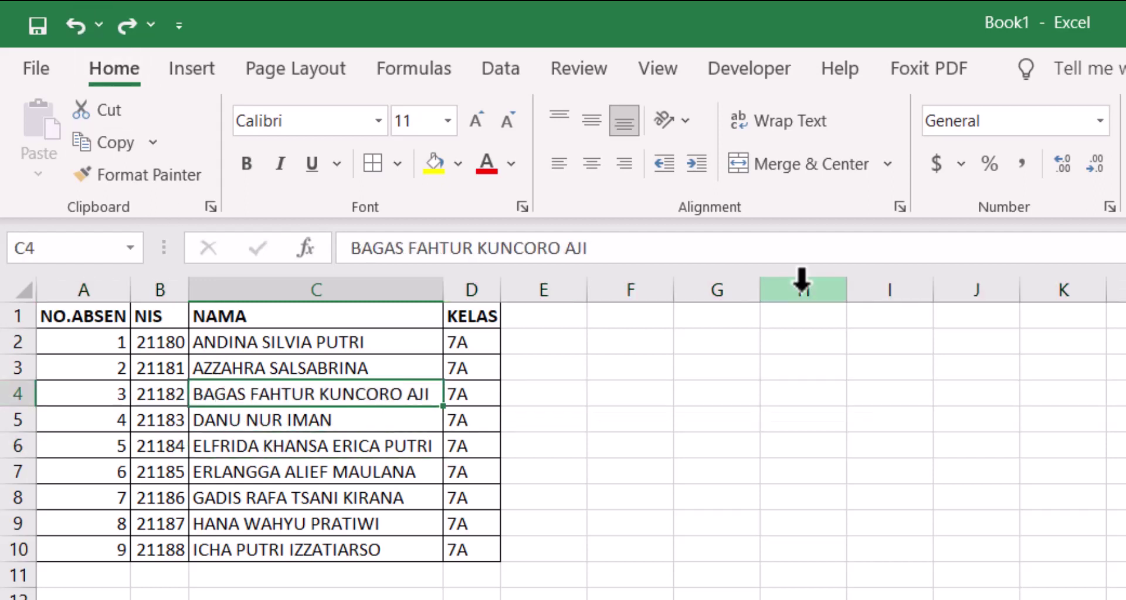
key(BackSpace)
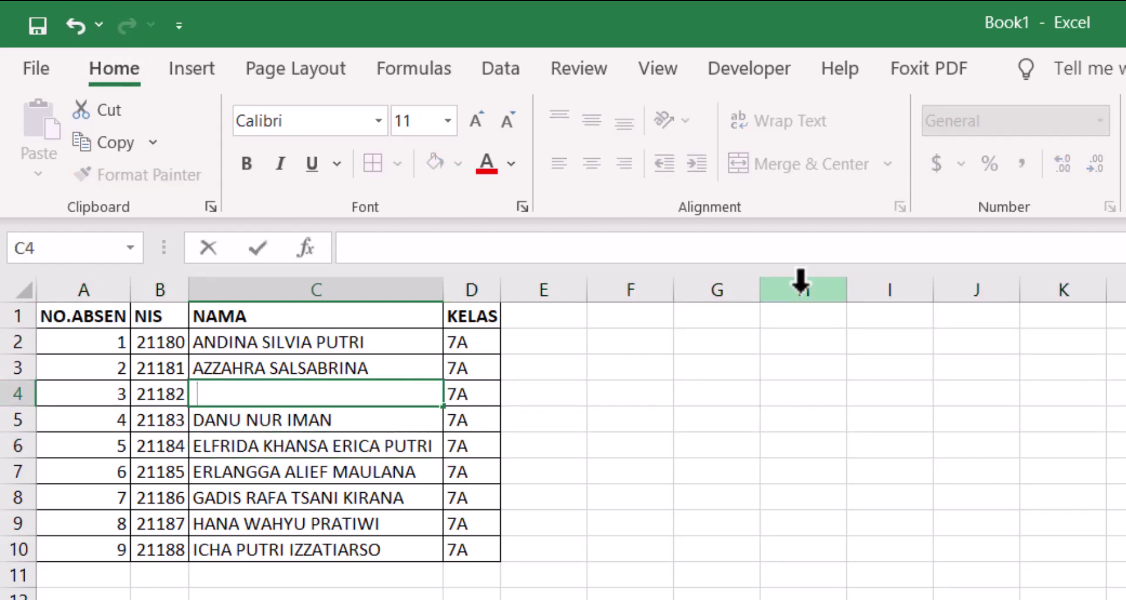
key(Return)
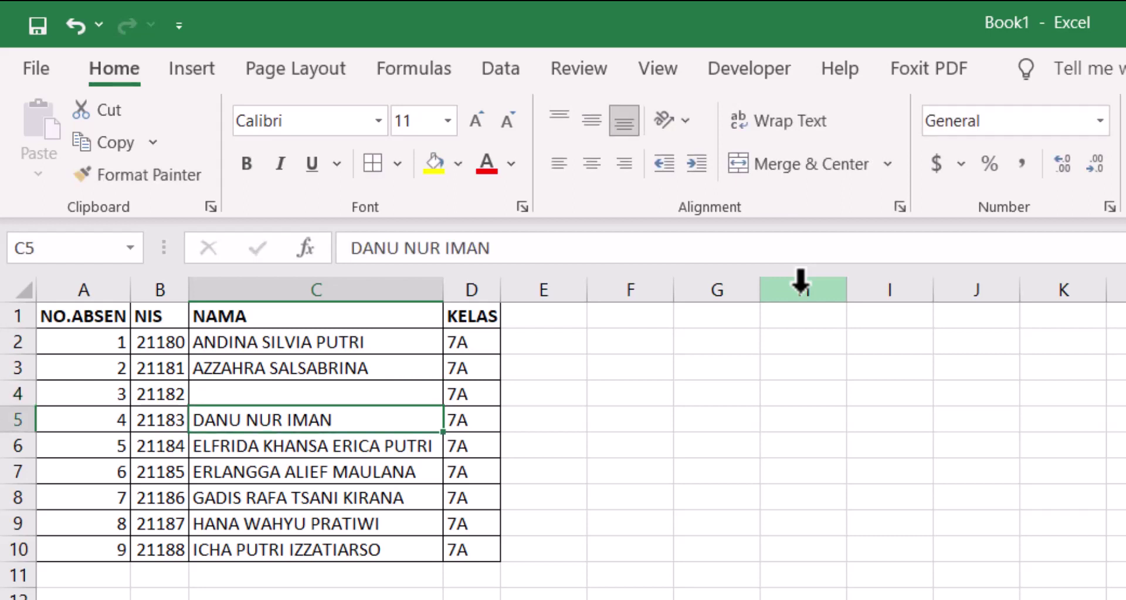
key(Up)
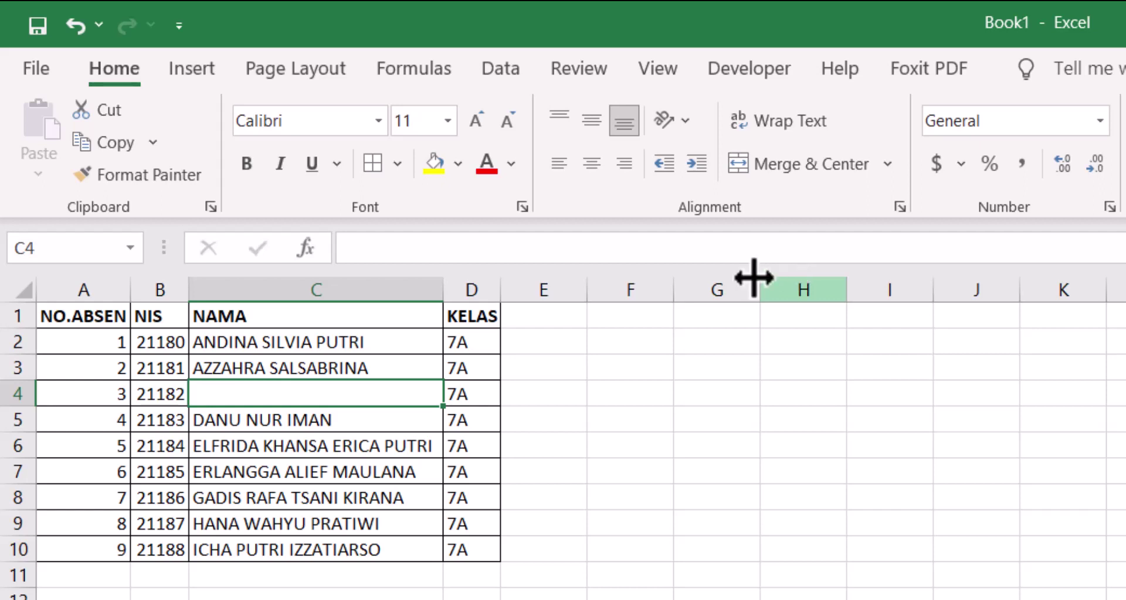
click(77, 26)
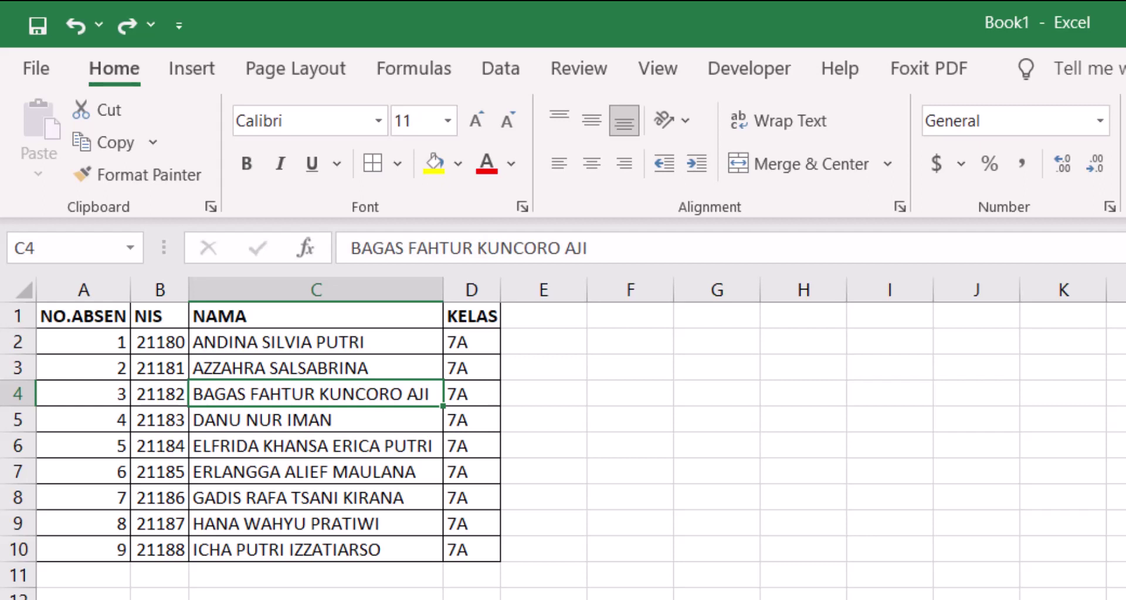
key(BackSpace)
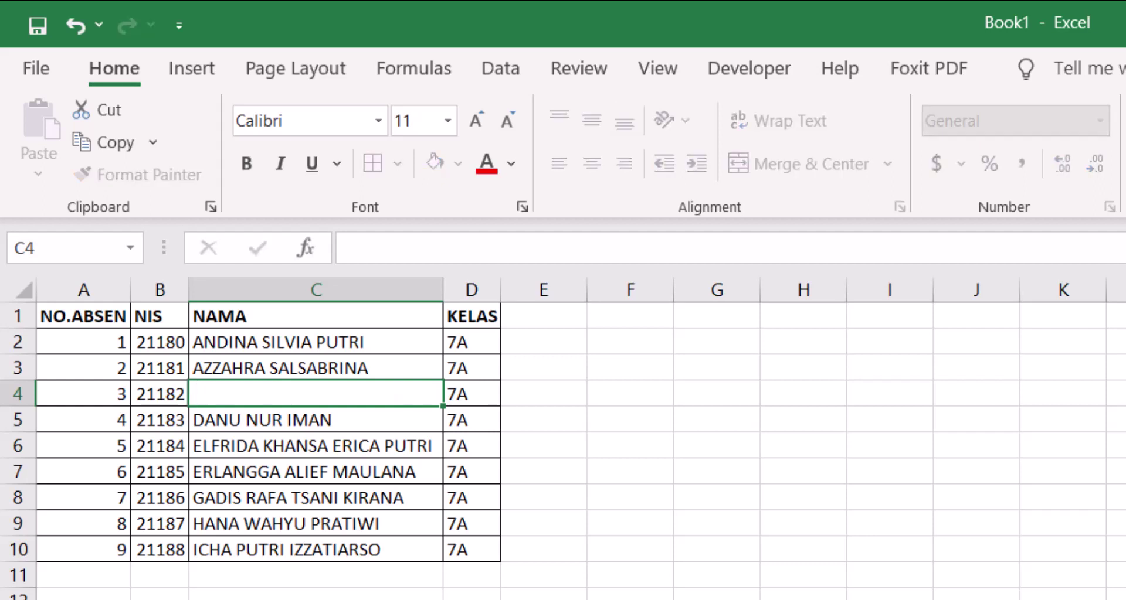
key(Return)
key(Up)
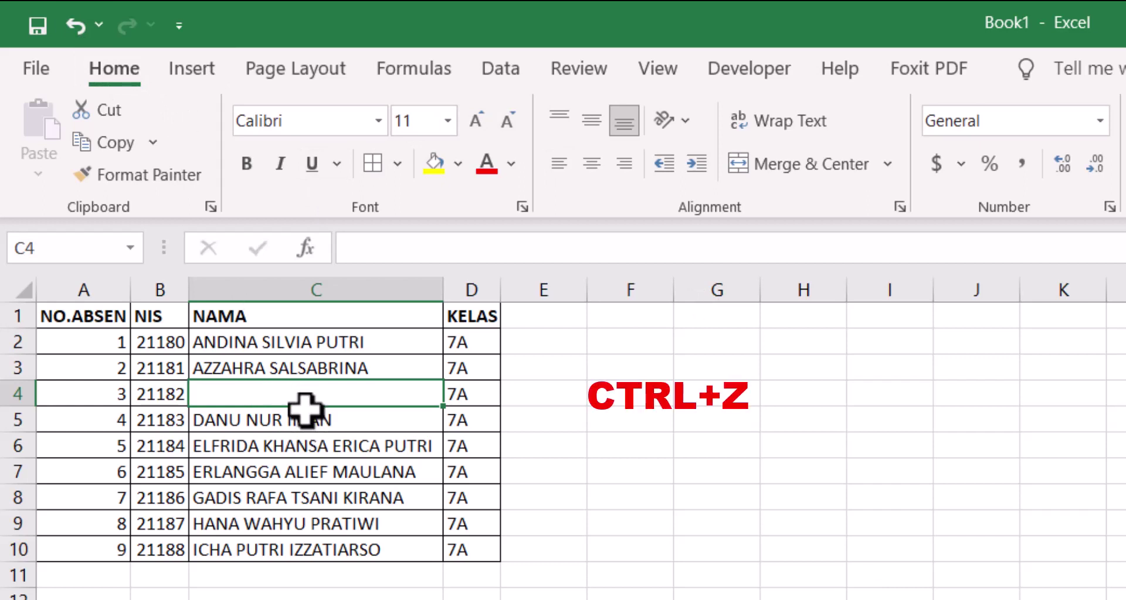
key(ctrl+z)
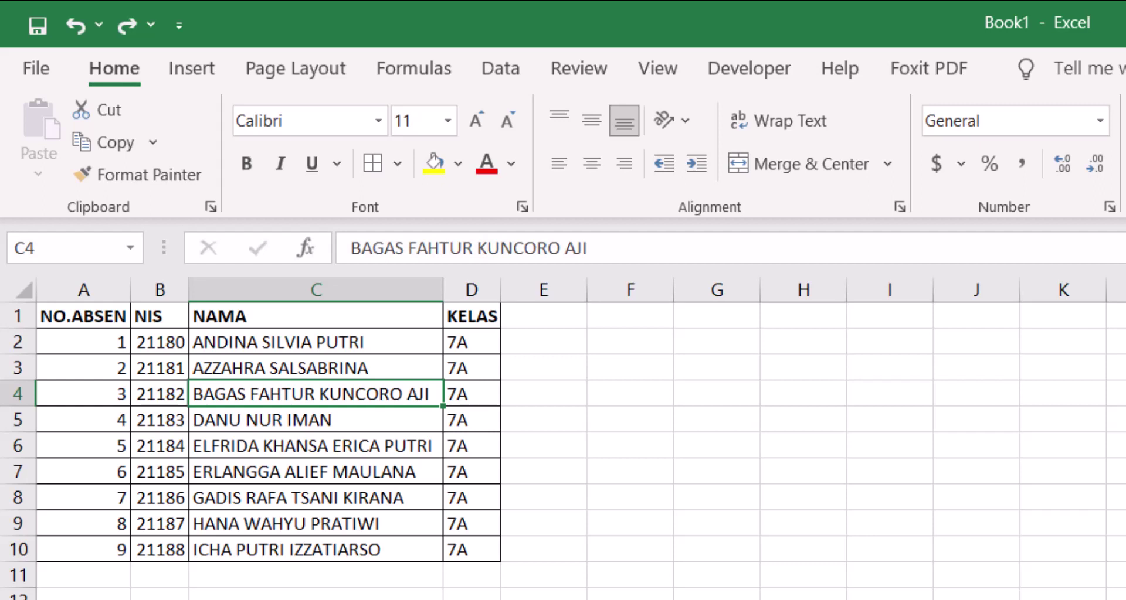
click(261, 369)
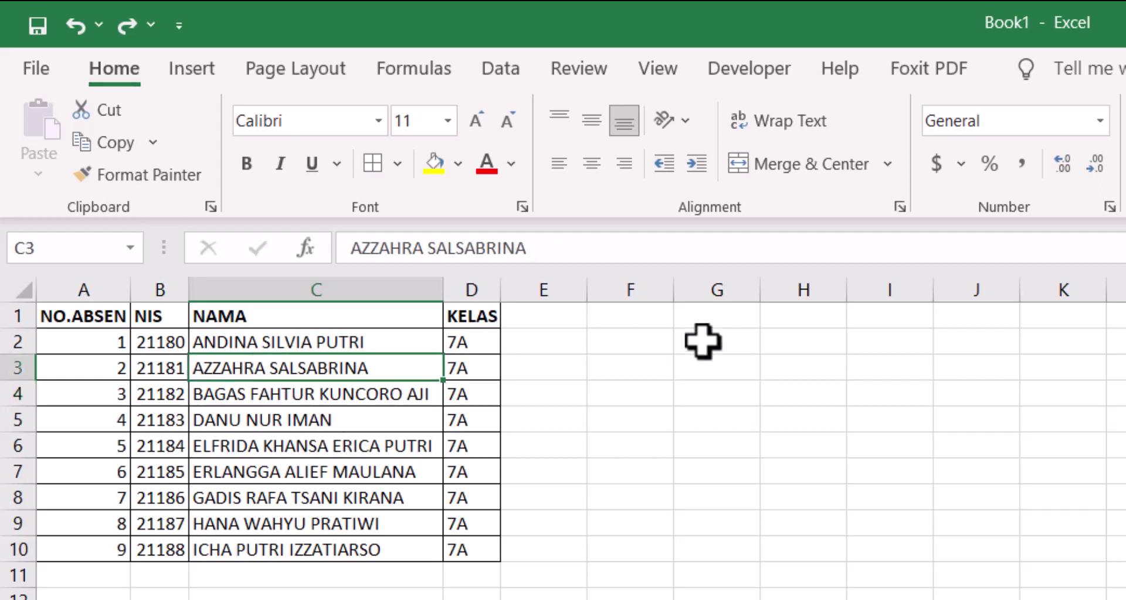
key(Down)
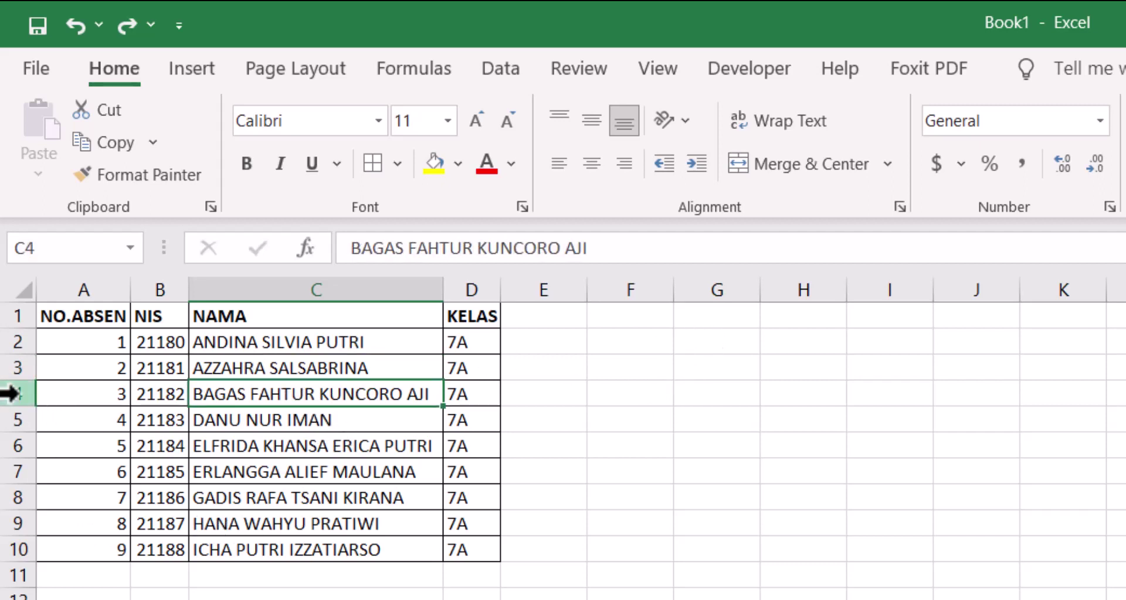
click(9, 394)
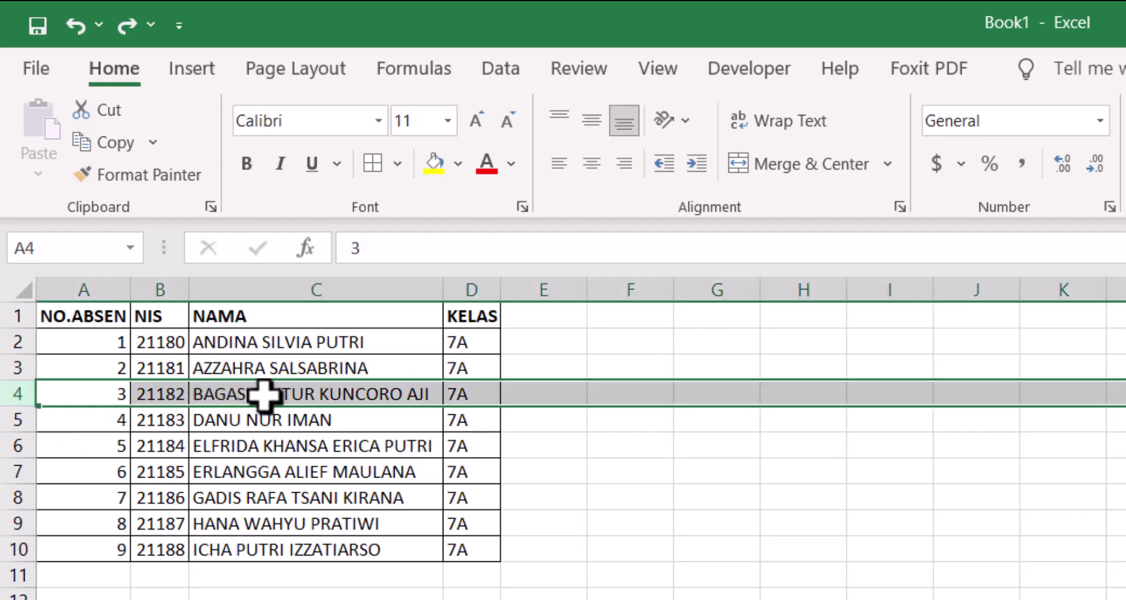
right_click(208, 410)
key(Escape)
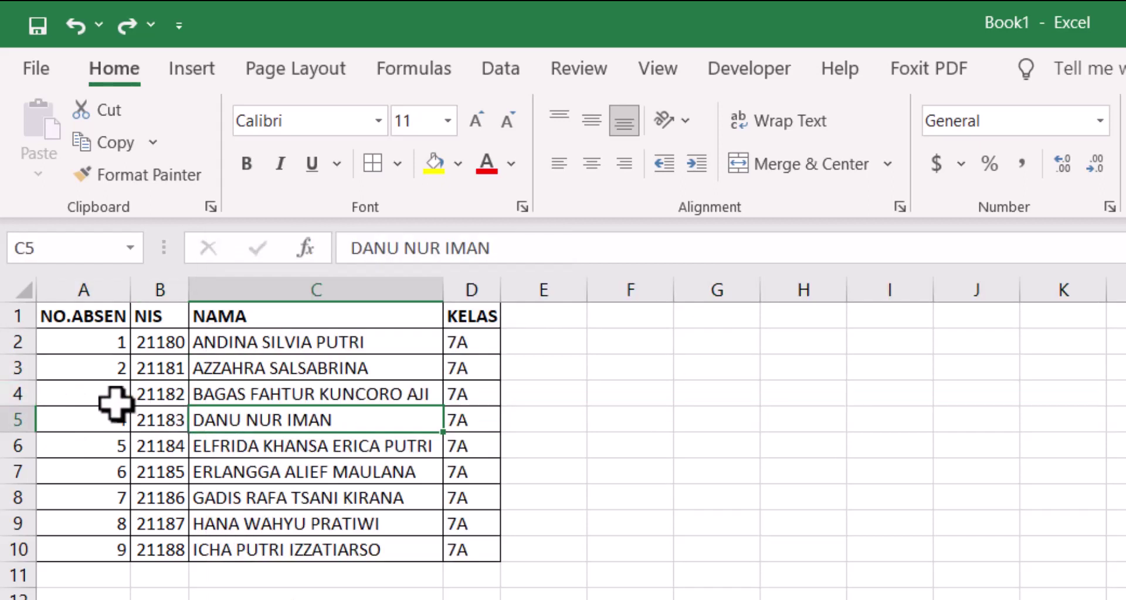
click(13, 394)
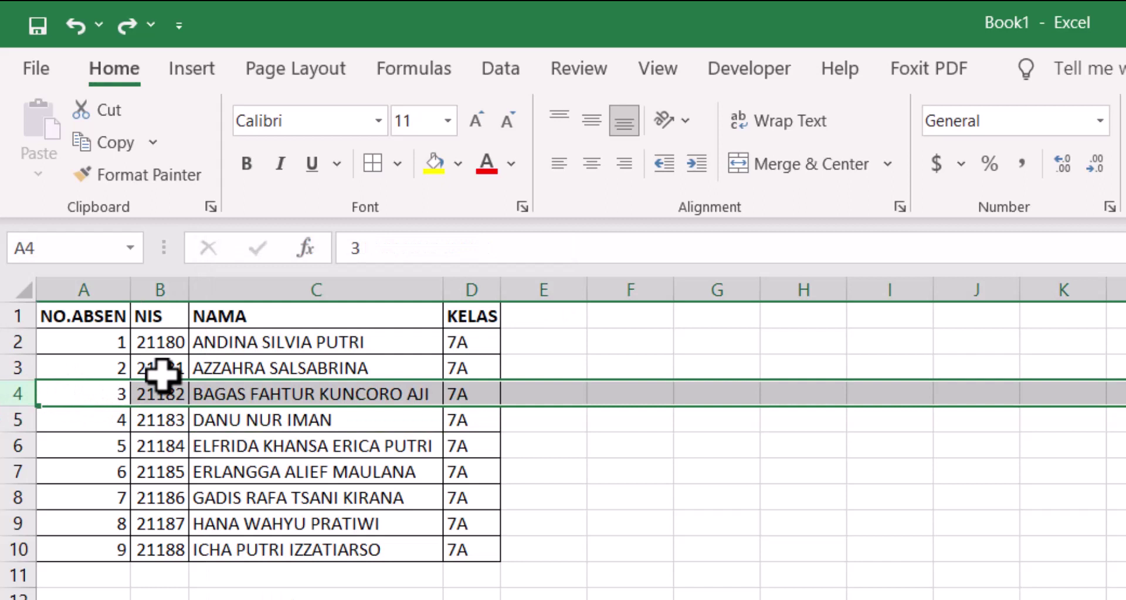
right_click(229, 411)
key(i)
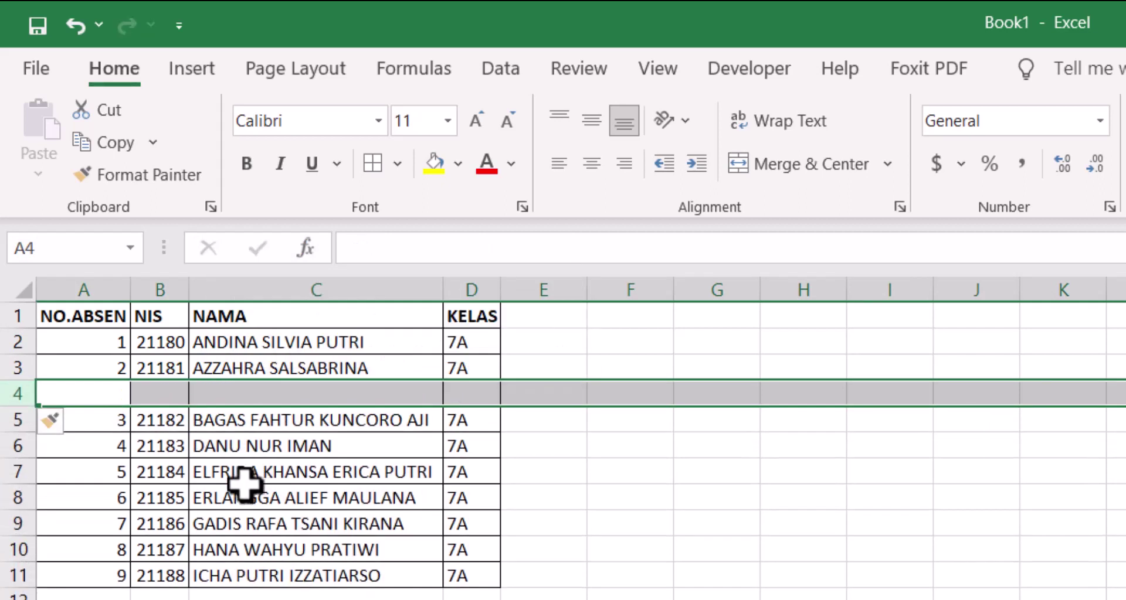
click(243, 487)
click(116, 399)
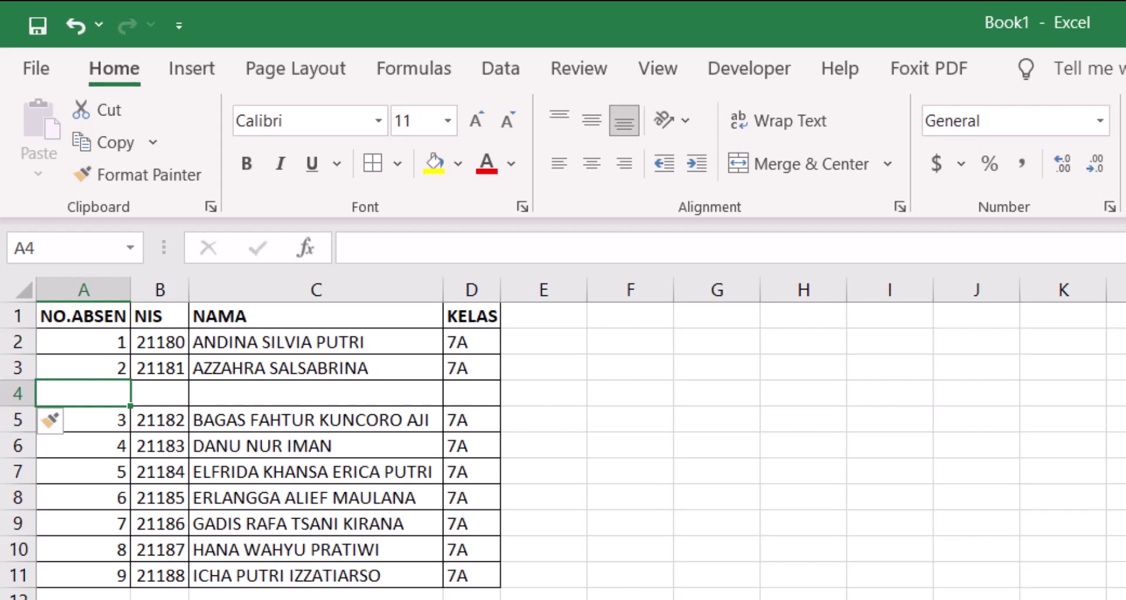
key(ctrl+z)
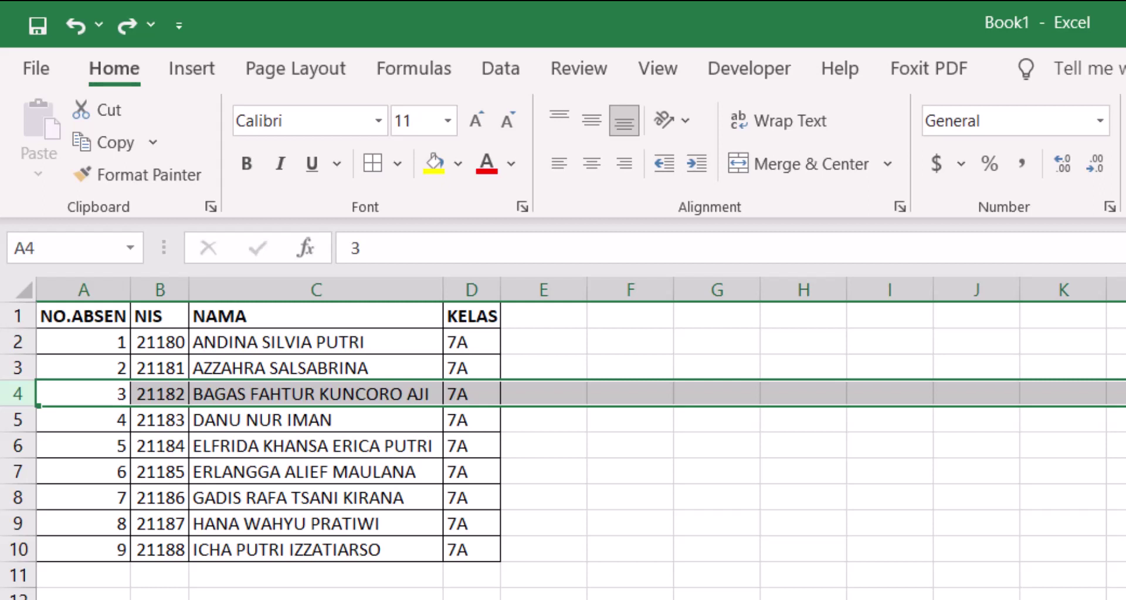
click(127, 26)
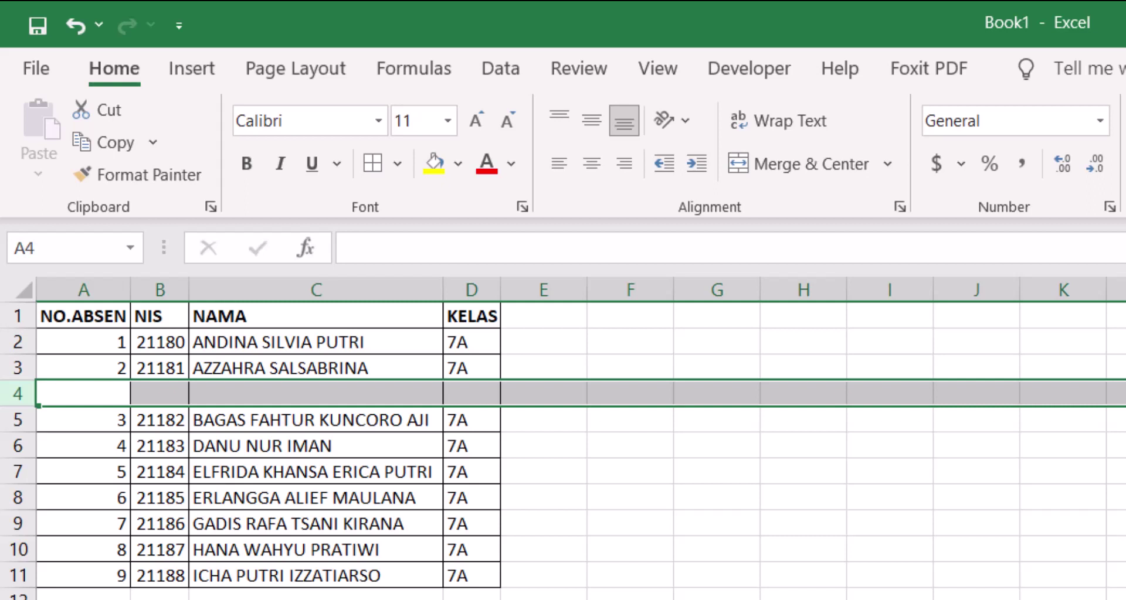
key(ctrl+z)
key(Down)
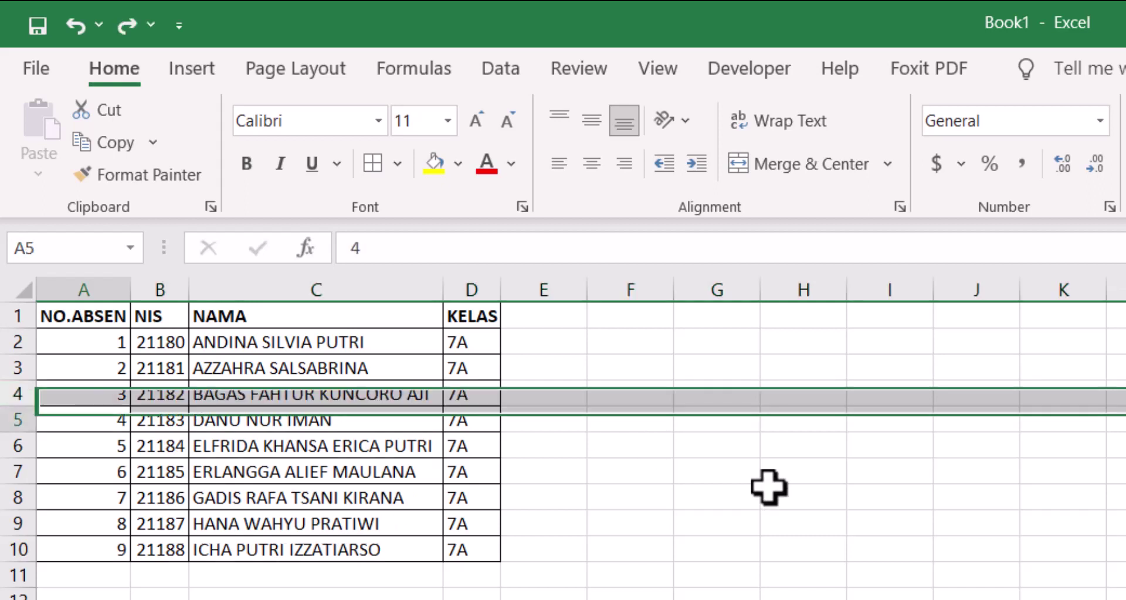
key(Right)
key(Right)
key(Up)
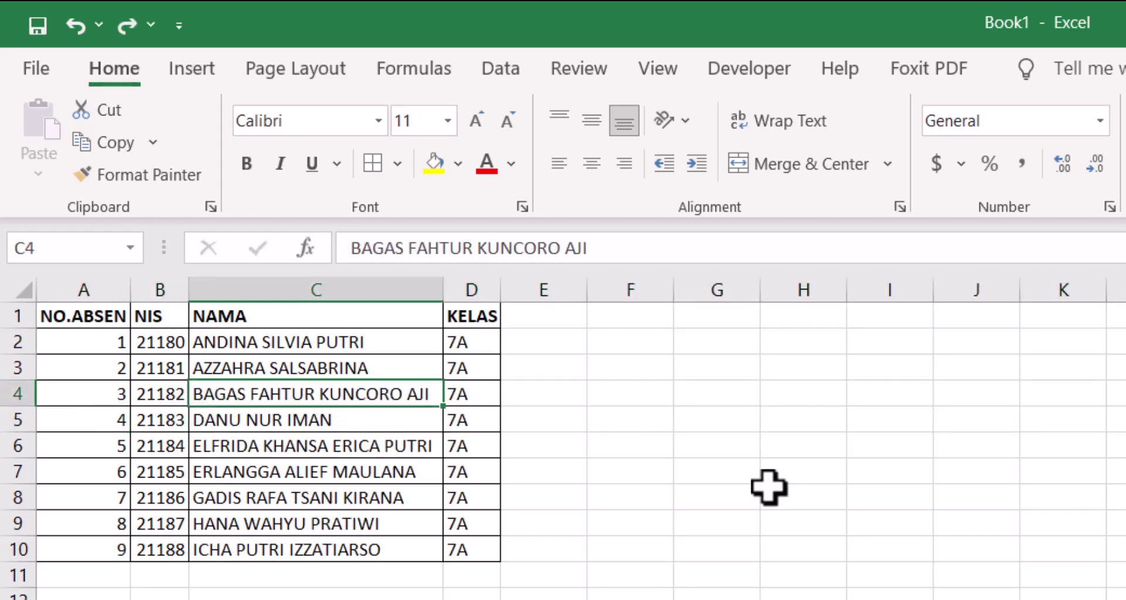
key(Down)
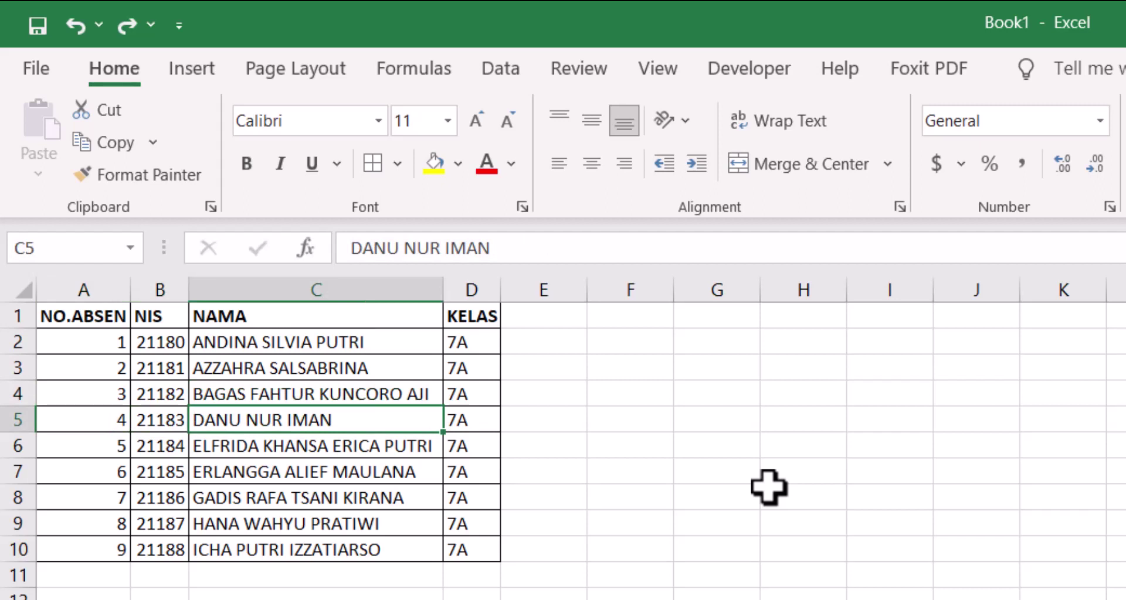
text(ANA AN)
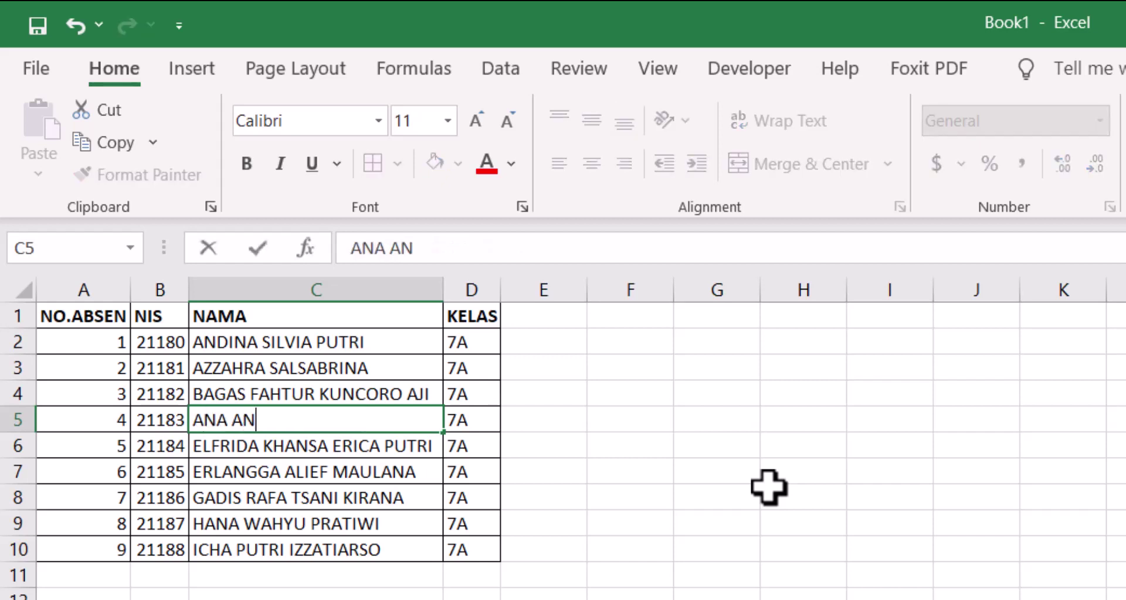
text(I ANU)
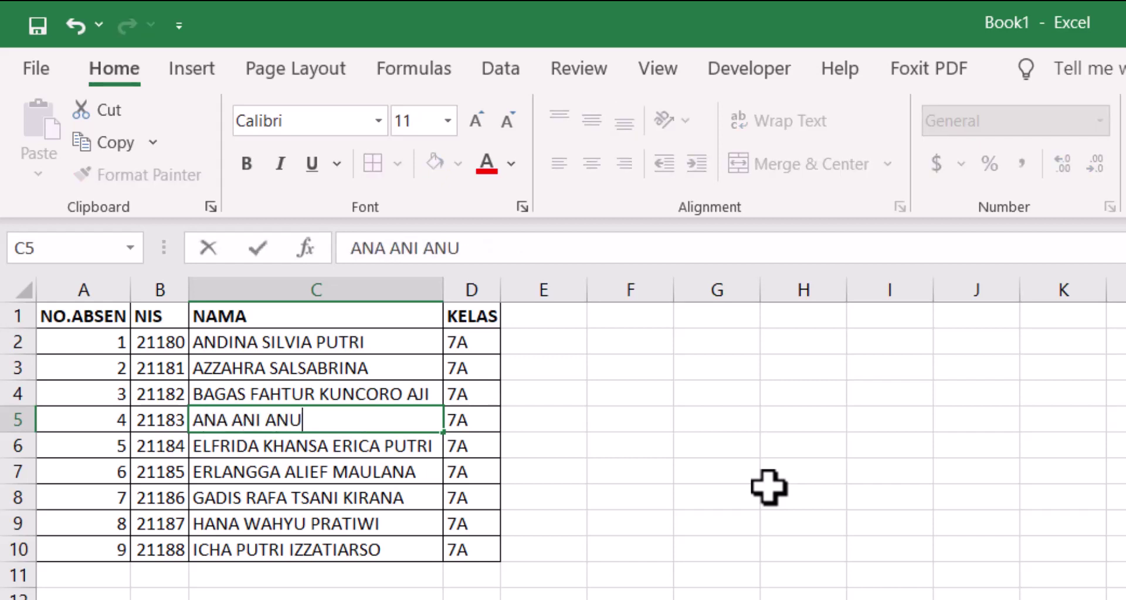
key(Return)
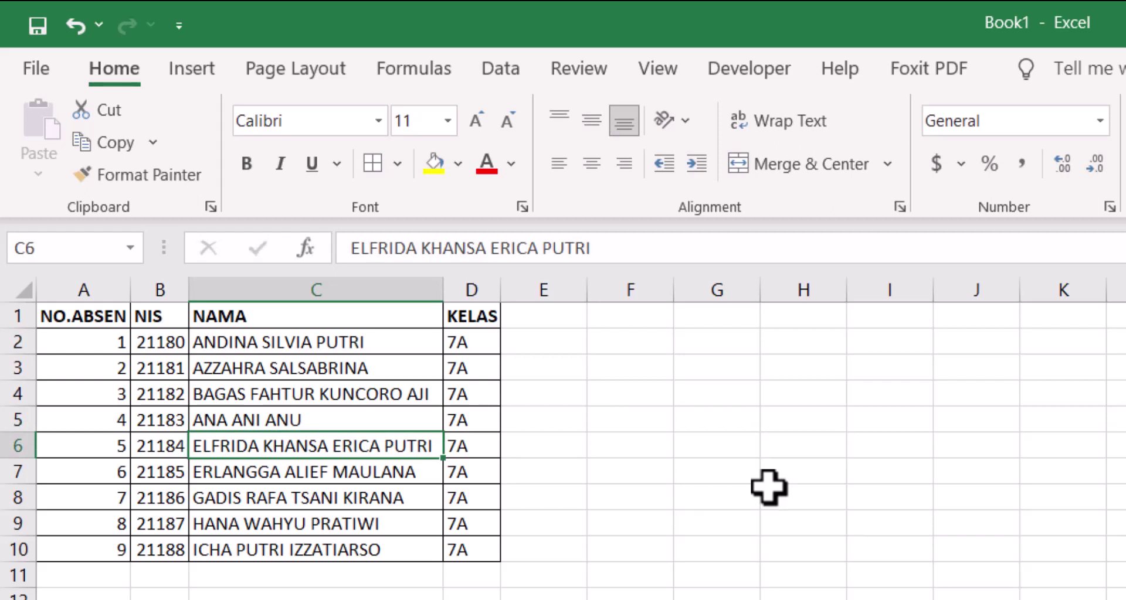
key(ctrl+z)
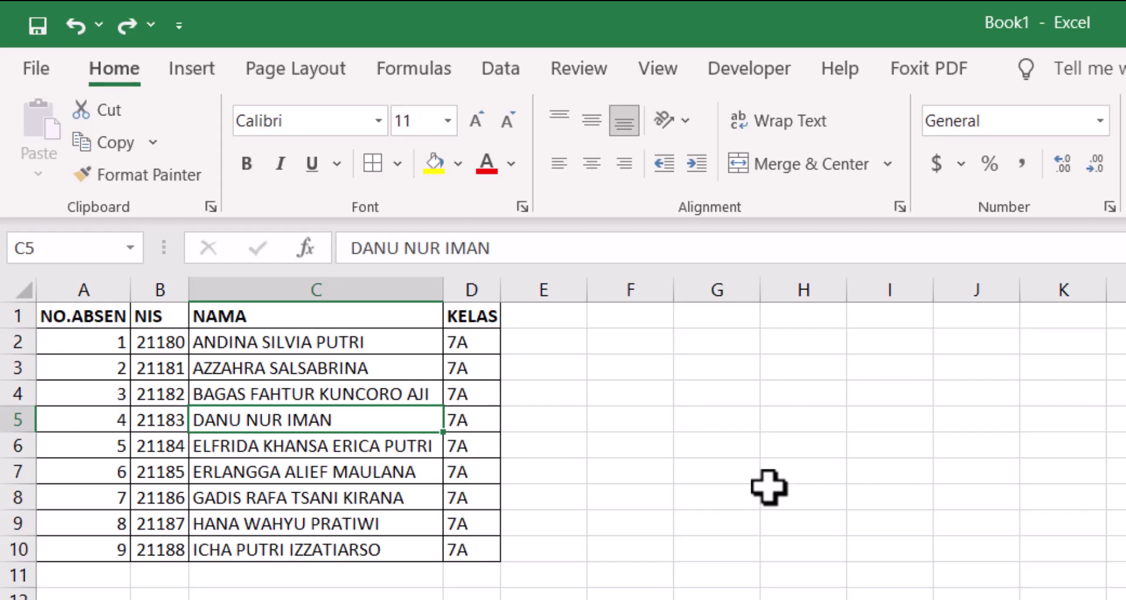
Redo the edit so cell C5 shows ANA ANI ANU again for student 4
key(ctrl+y)
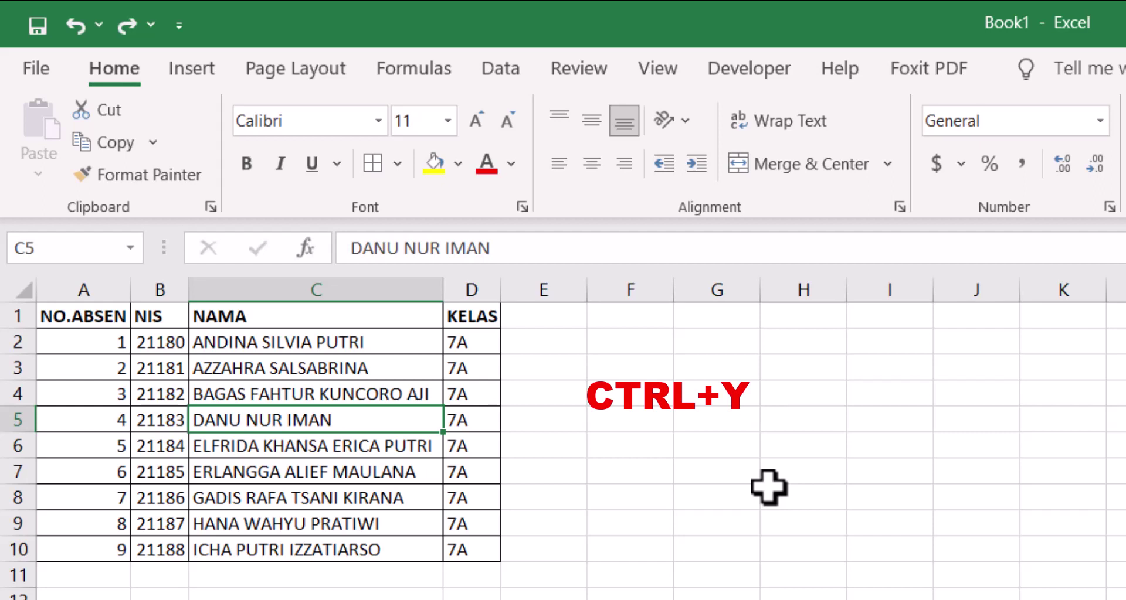
key(ctrl+y)
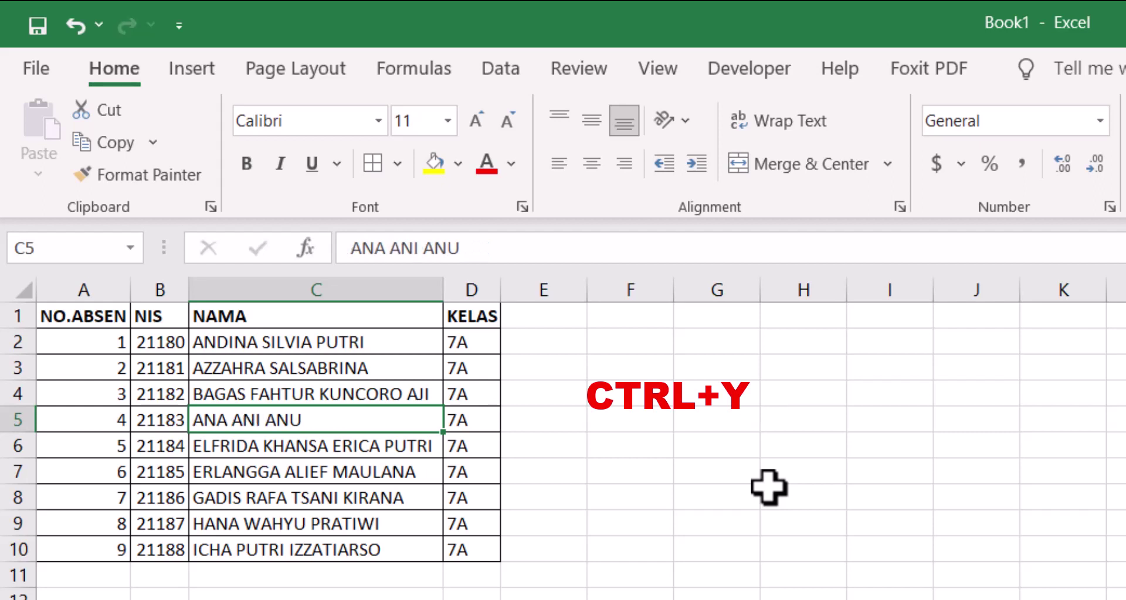